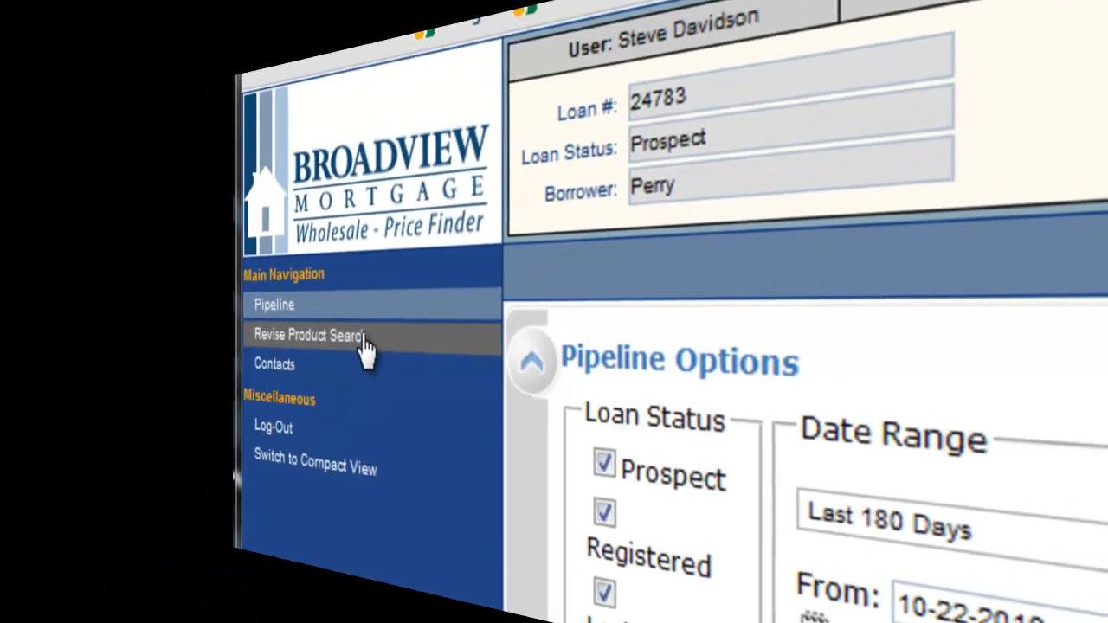
Step: Open the product search form and enter a first lien amount of 289500
click(364, 341)
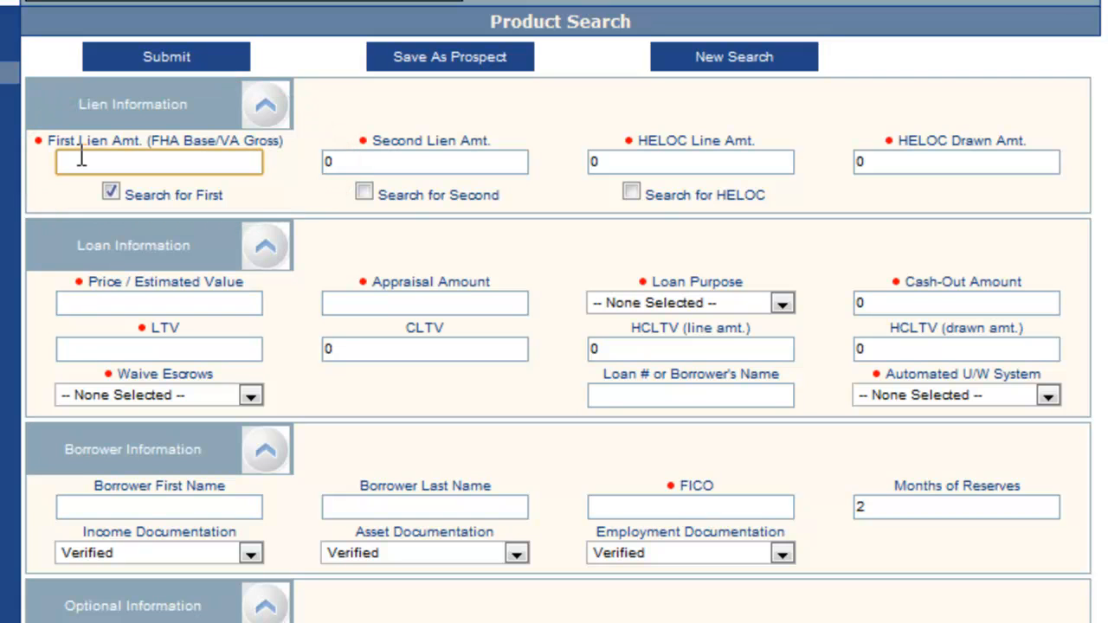
click(81, 161)
text(285500)
key(Tab)
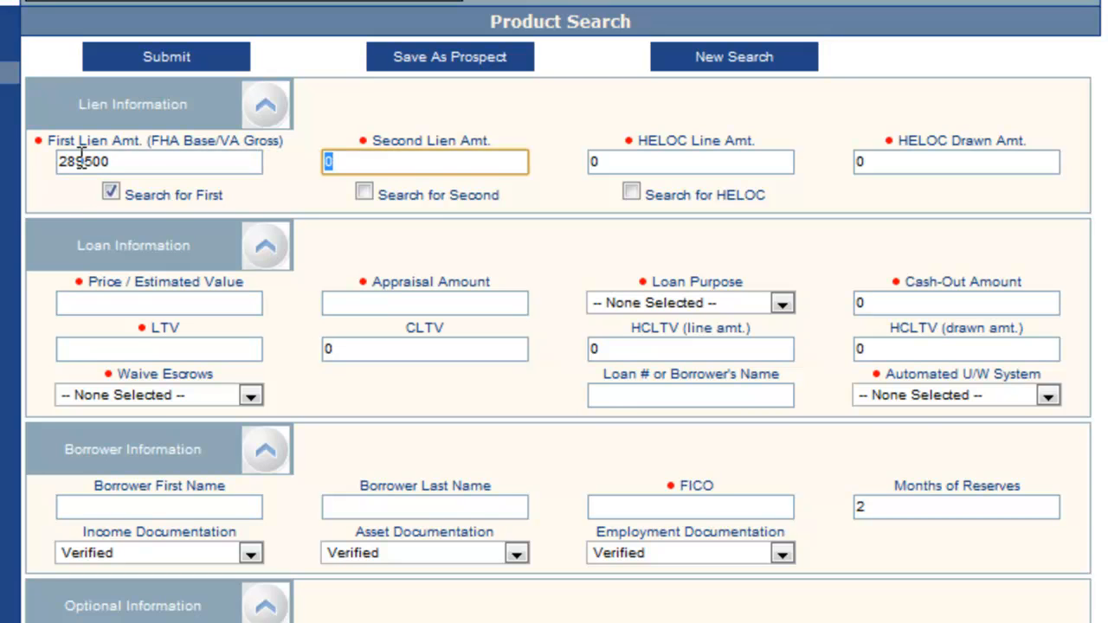
key(Tab)
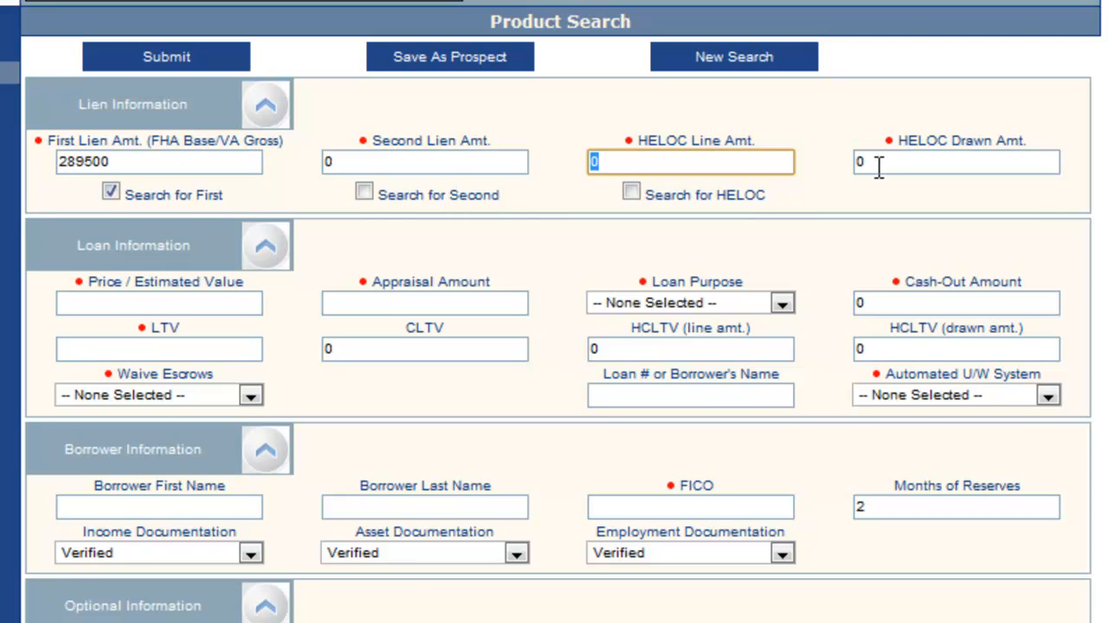
key(Tab)
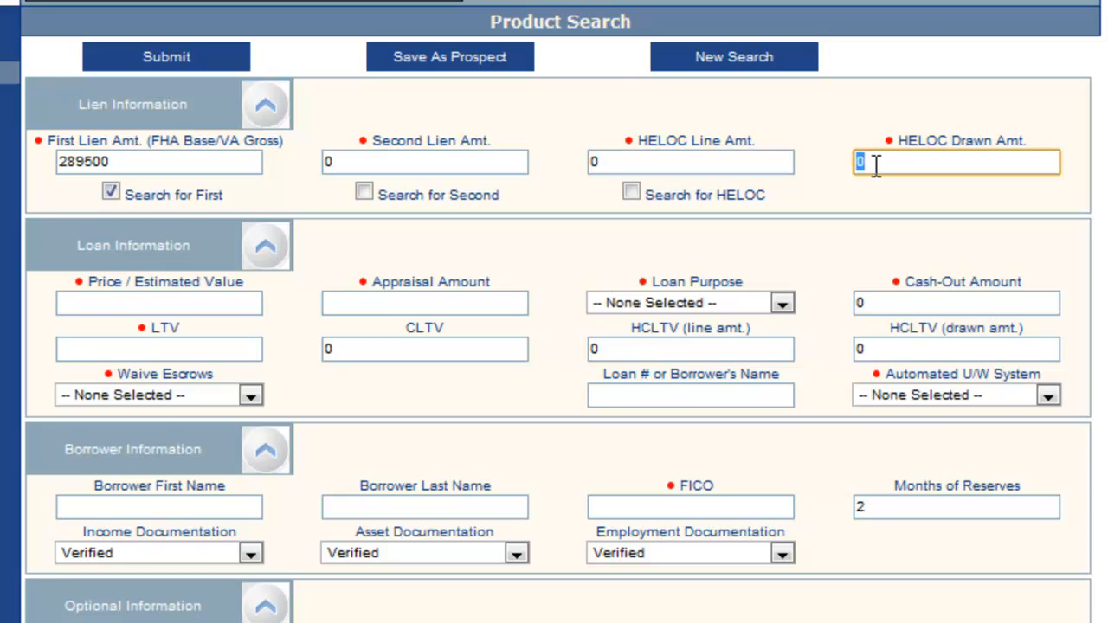
key(Tab)
Step: Enter 300000 as the price or estimated value and choose Purchase as the loan purpose
click(217, 299)
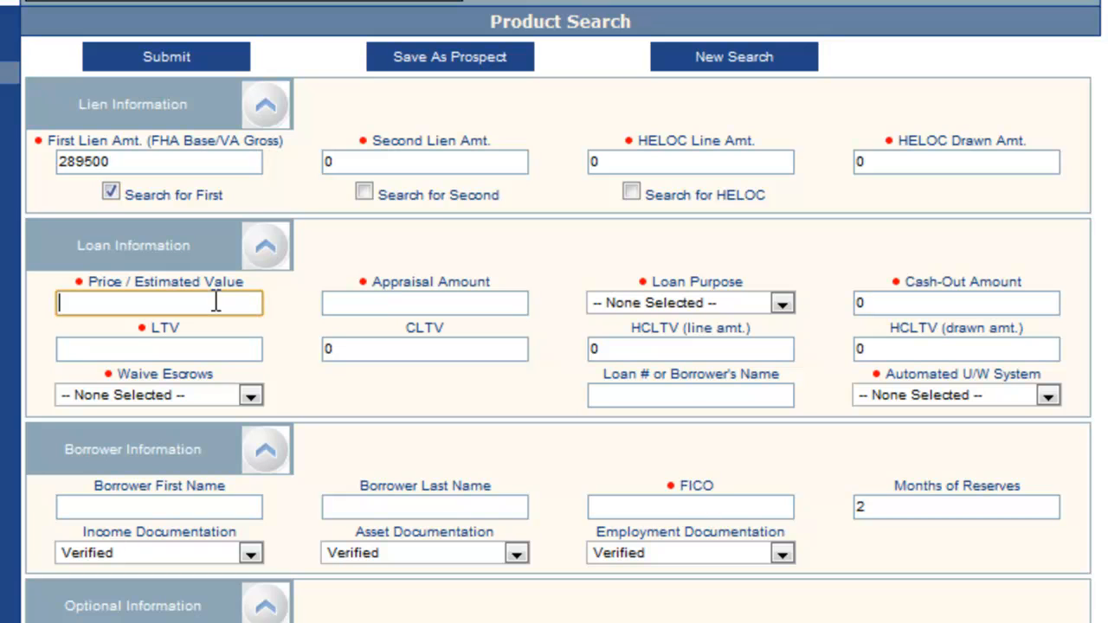
text(300000)
key(Tab)
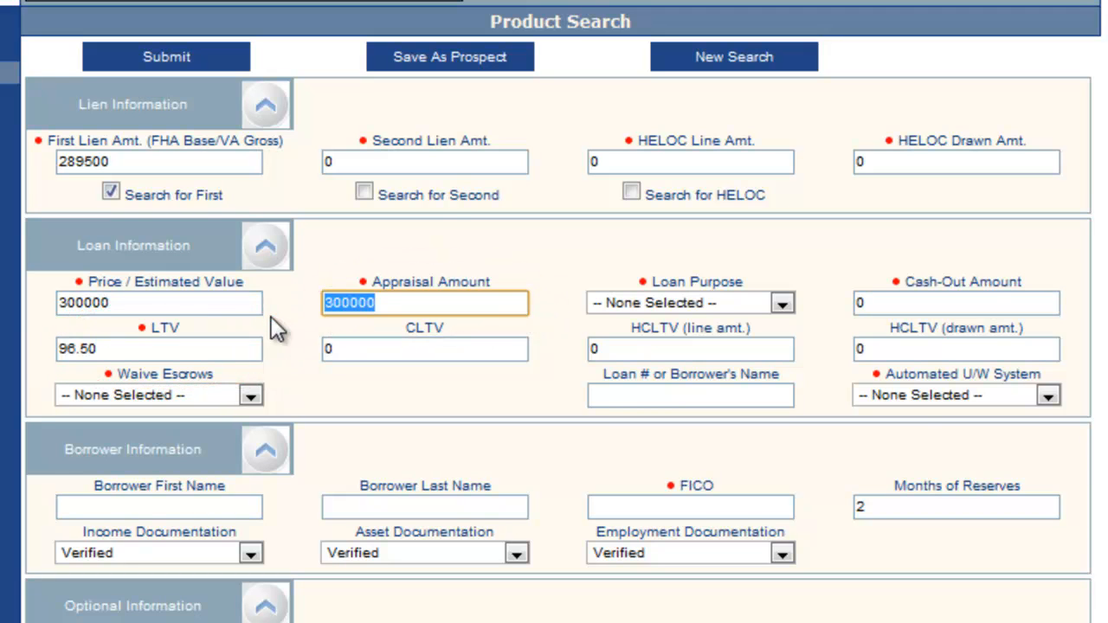
click(781, 303)
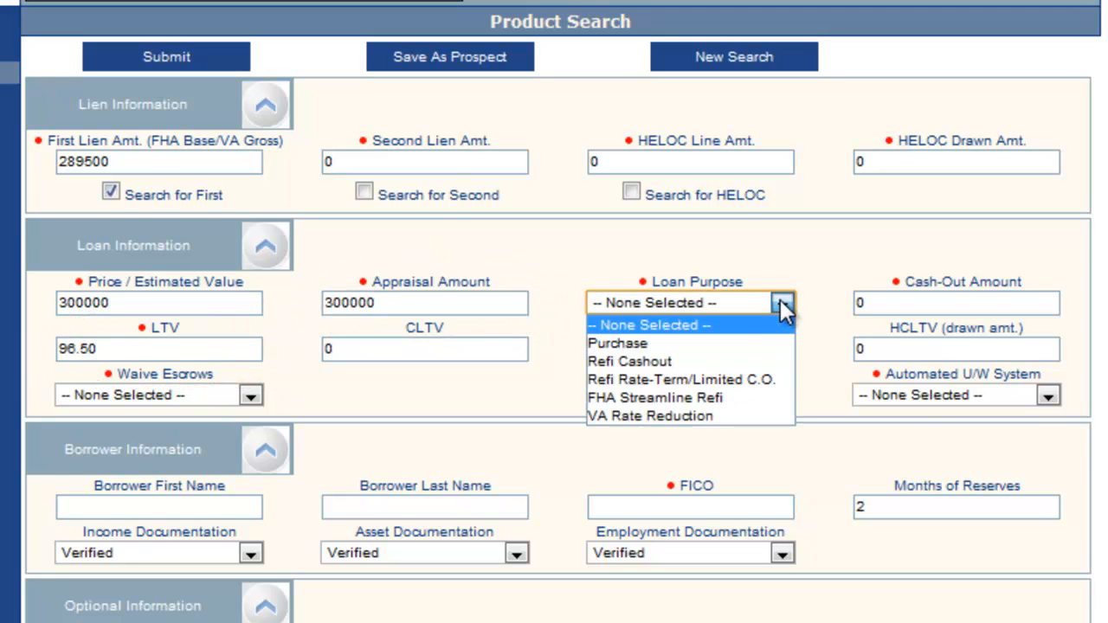
click(748, 343)
Step: Set Waive Escrows to No and the Automated U/W System to DU
click(250, 399)
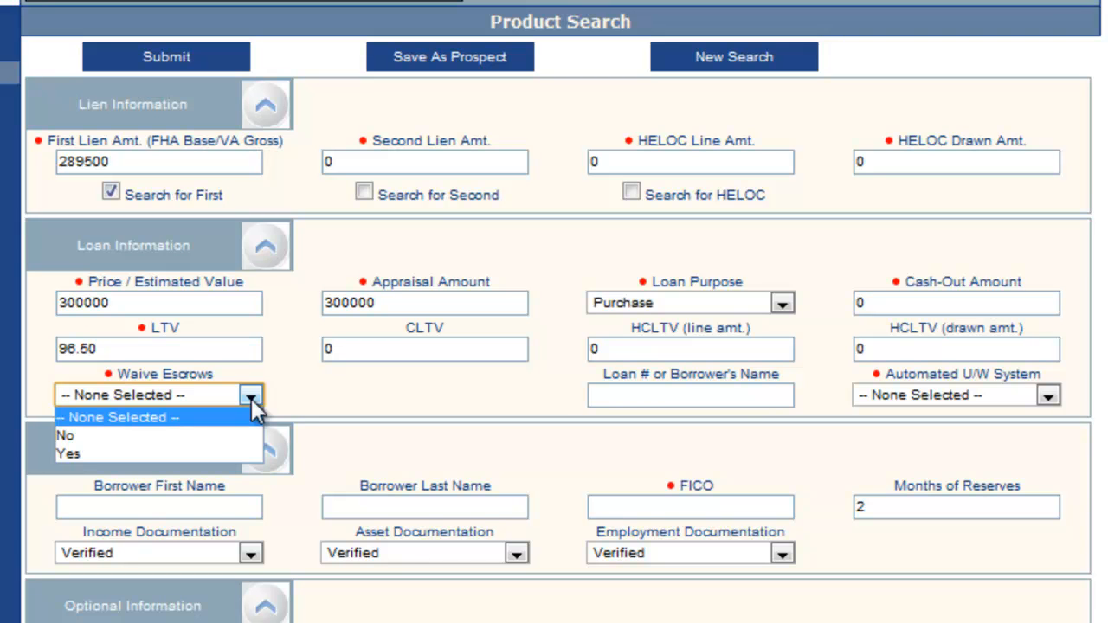
click(246, 435)
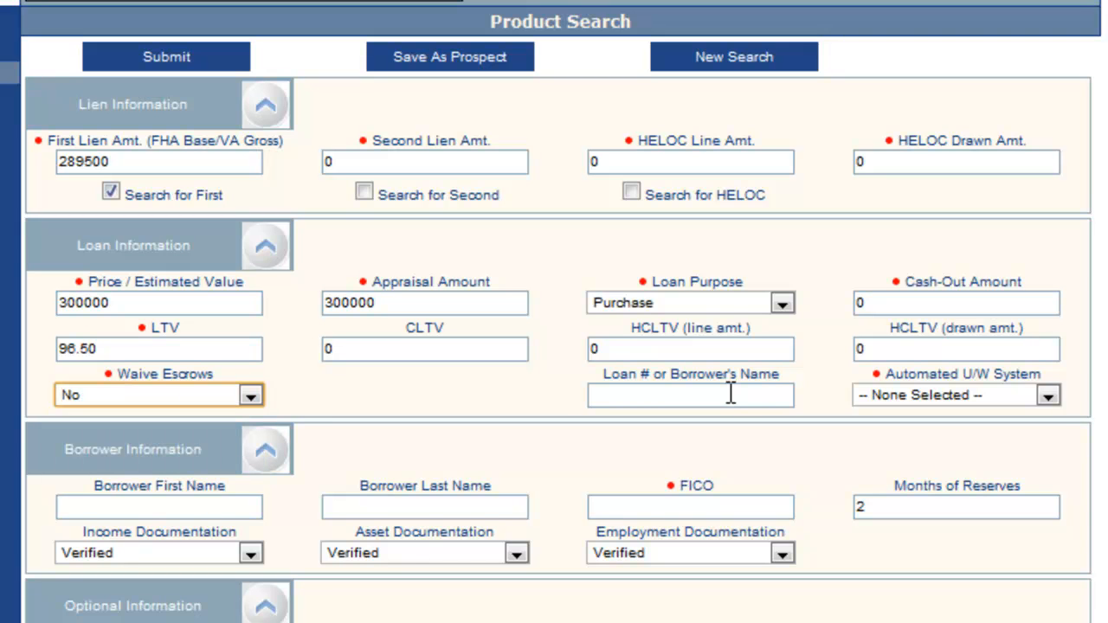
click(1047, 400)
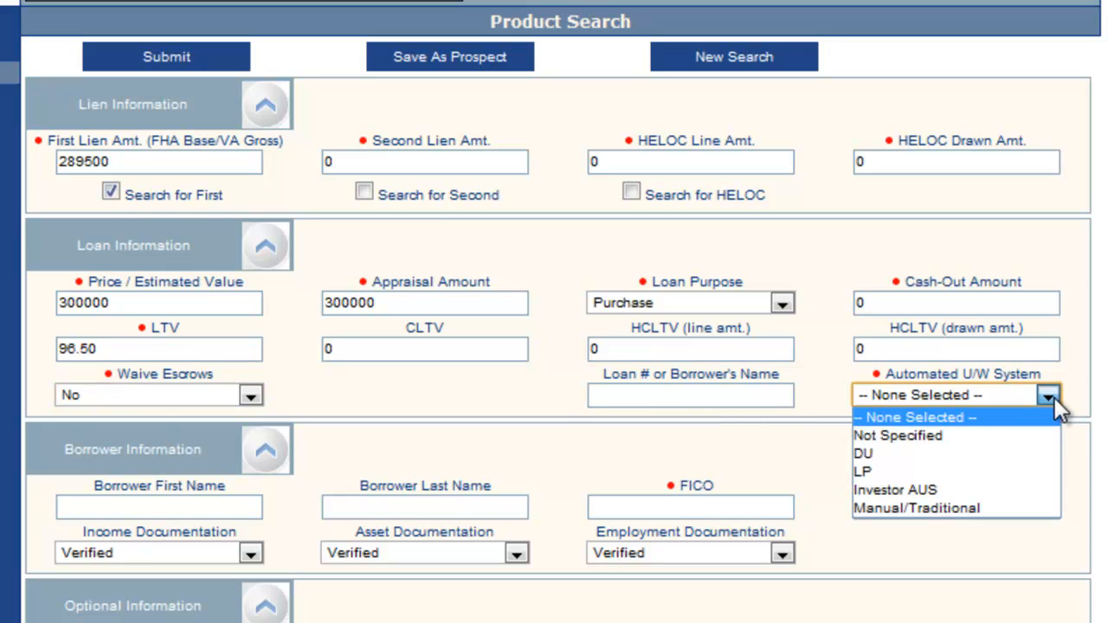
click(1025, 457)
Step: Enter the borrower's first and last name and a FICO score of 740
click(215, 508)
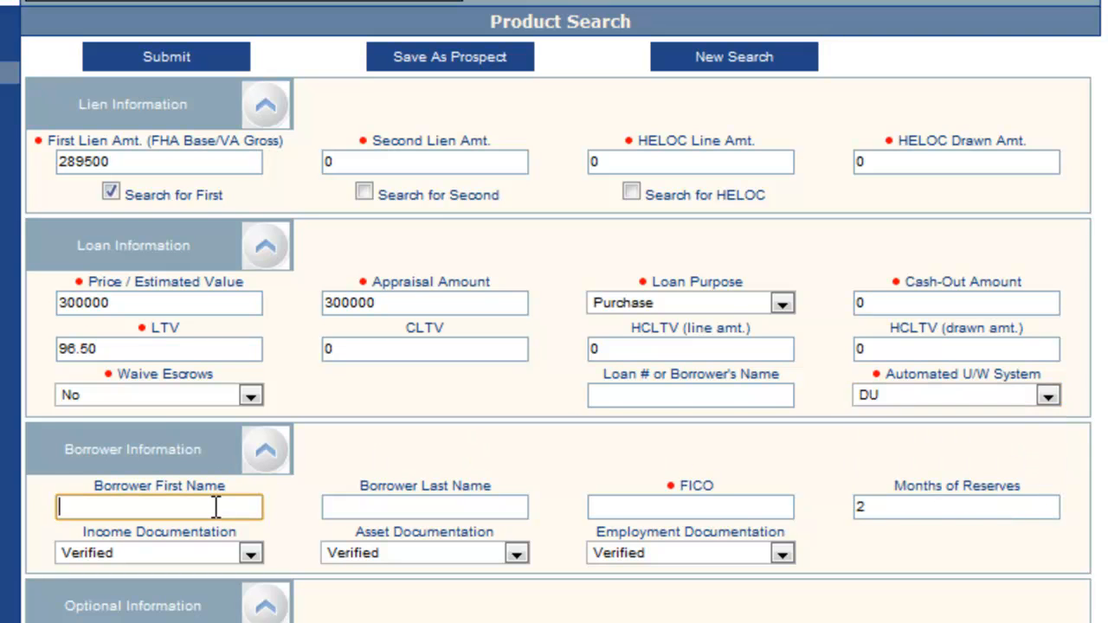
text(Tommy)
key(Tab)
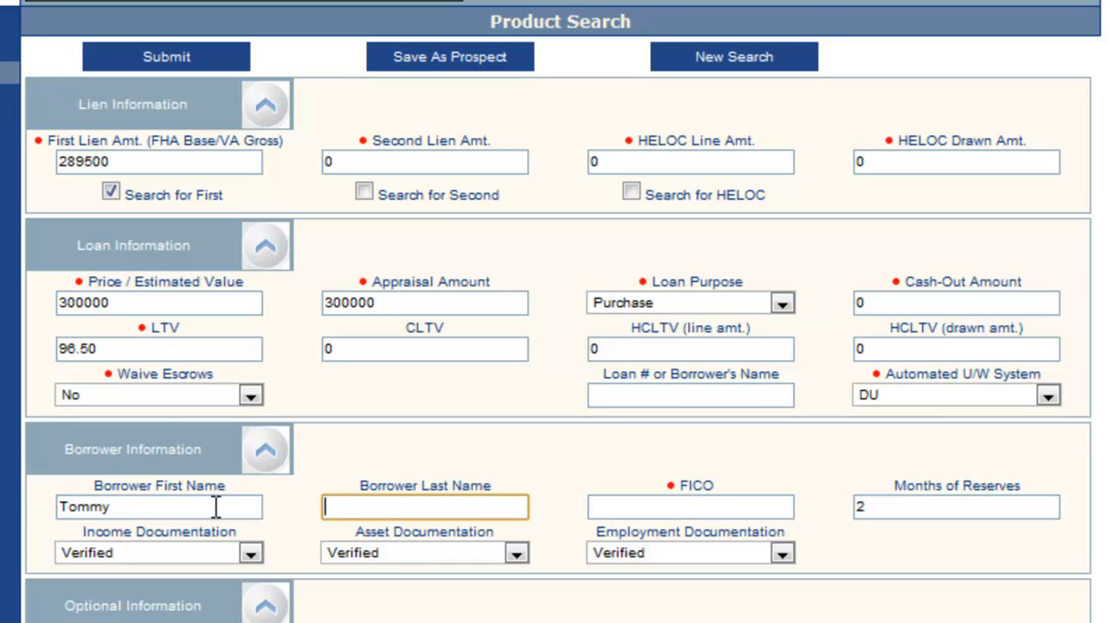
text(Test Loan)
key(Tab)
text(740)
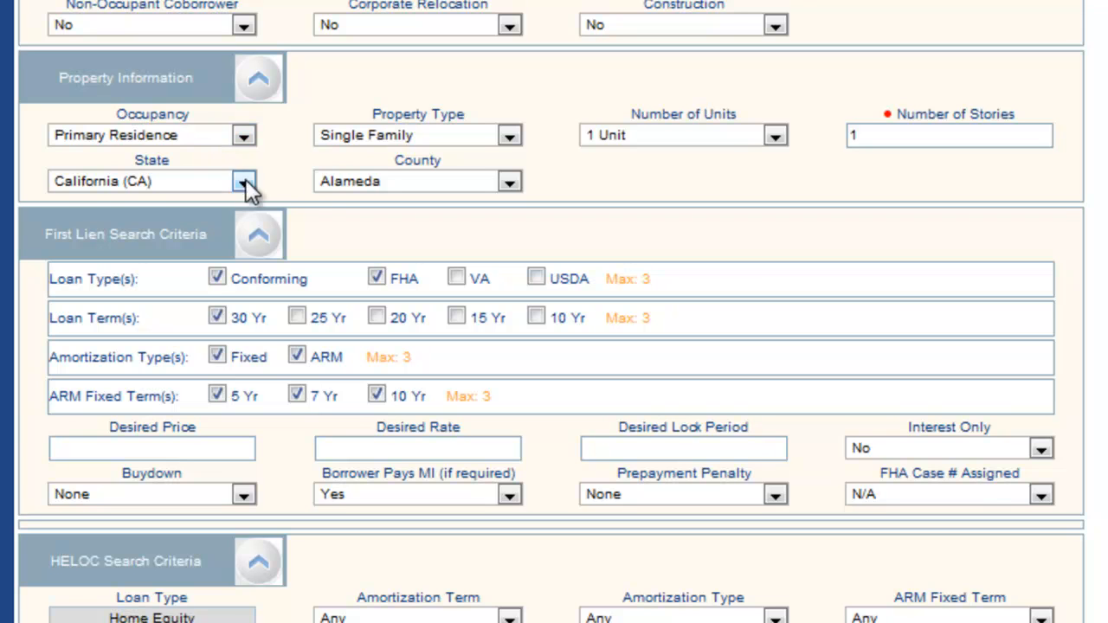
Step: Choose Primary Residence as the occupancy and Single Family as the property type
click(244, 136)
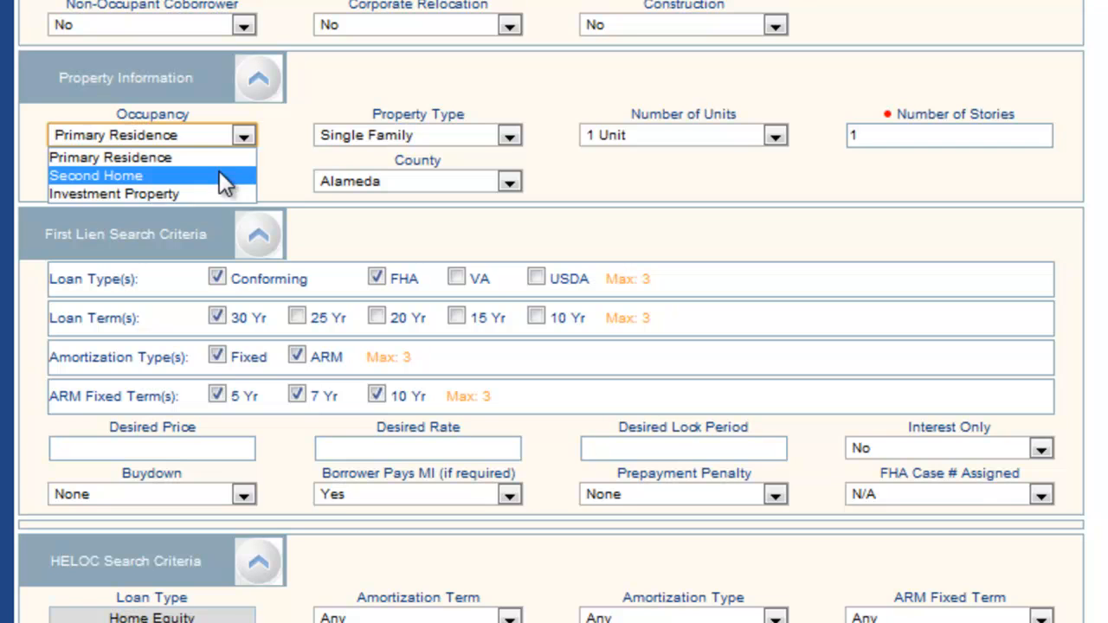
click(208, 156)
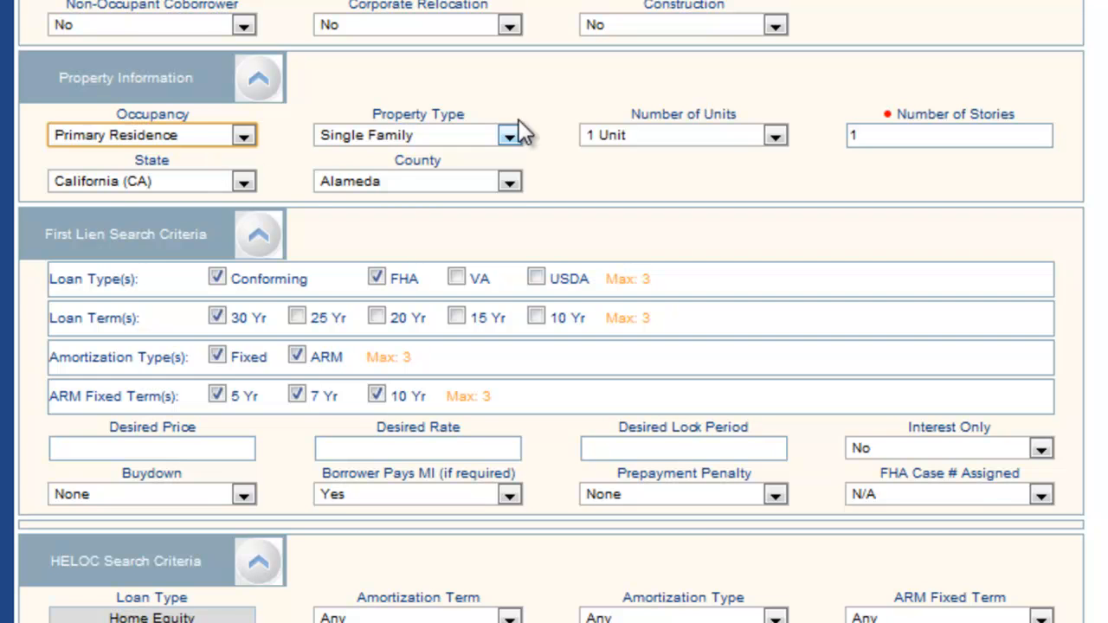
click(511, 136)
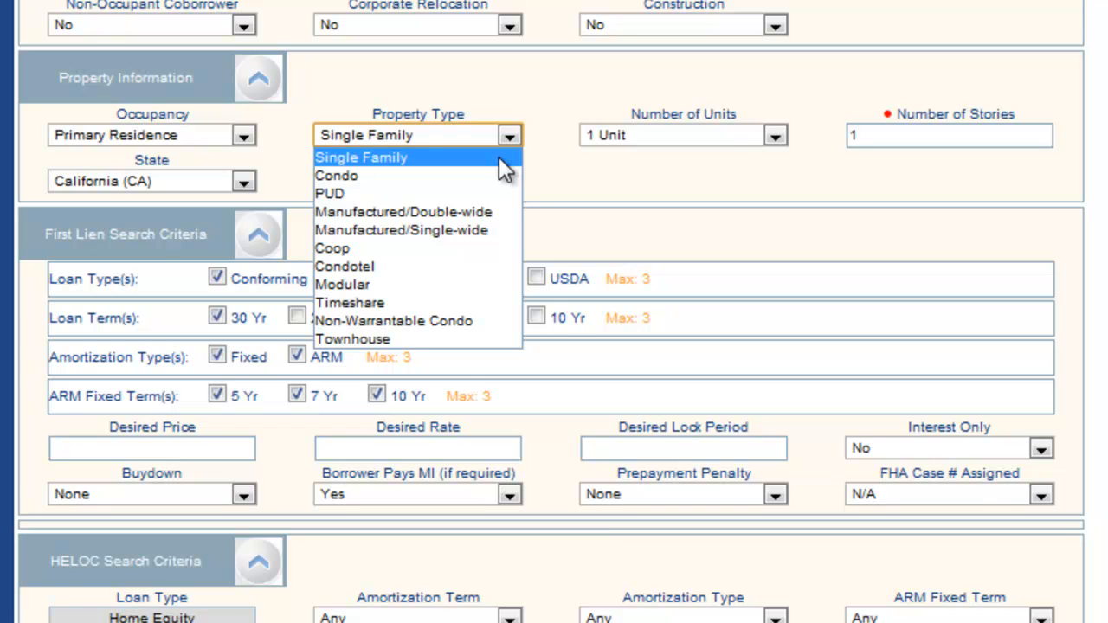
click(499, 158)
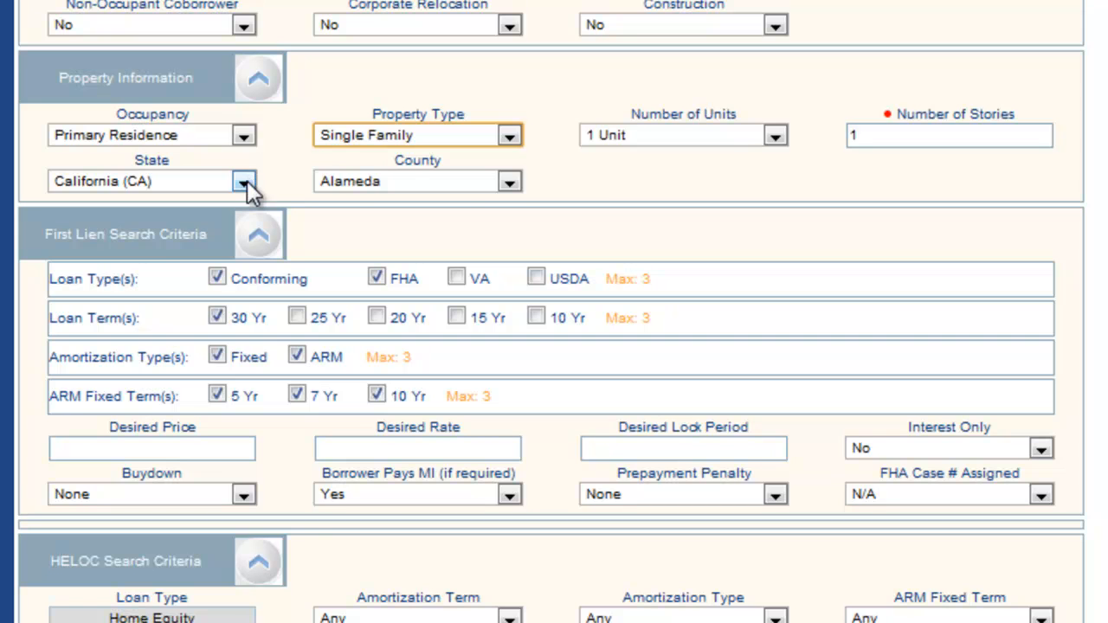
Step: Set the property's county to Los Angeles
click(510, 182)
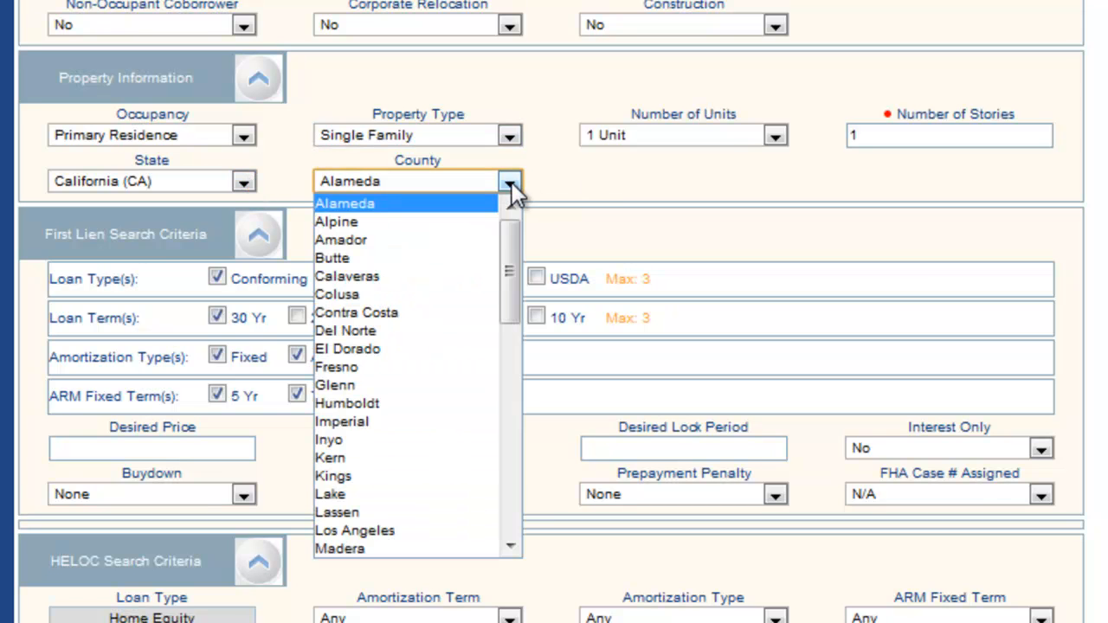
drag(511, 243, 515, 291)
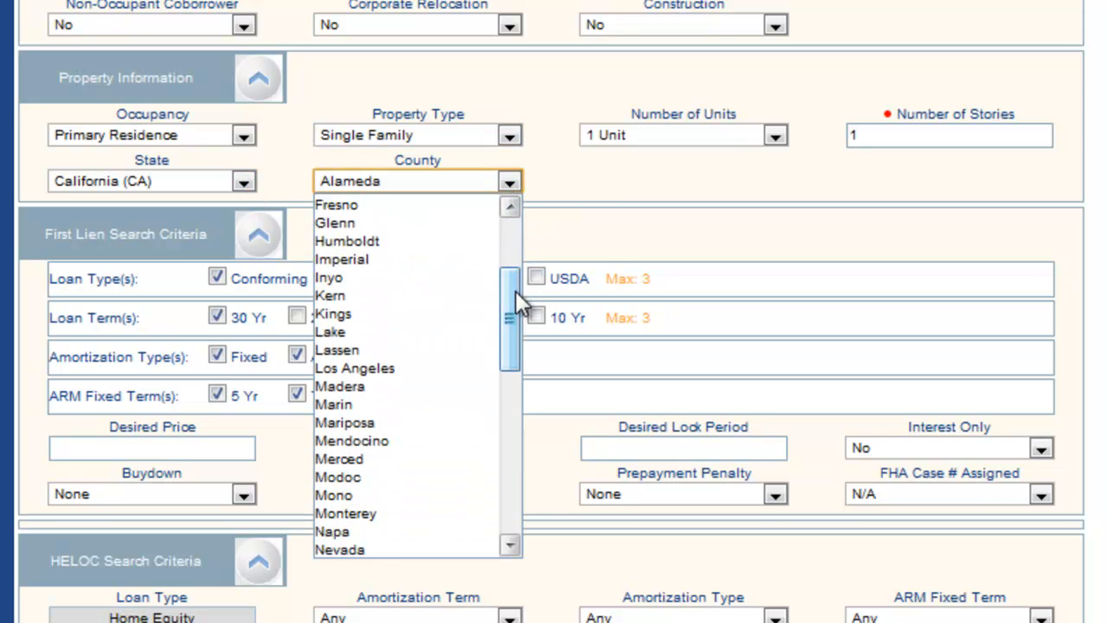
click(404, 368)
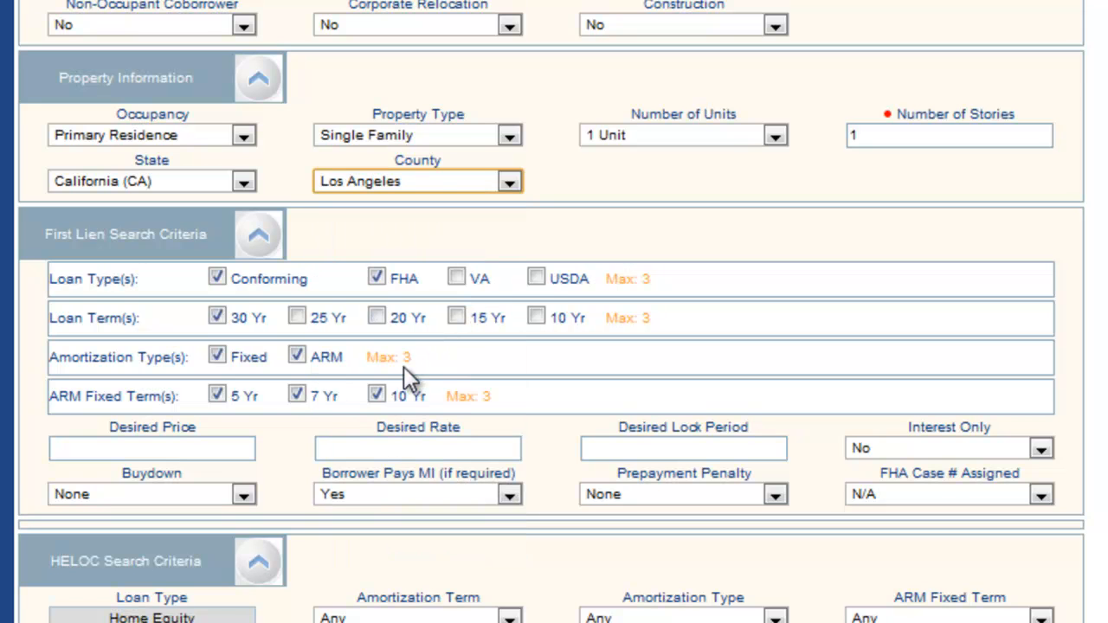
Step: Change the property's county to Orange
click(510, 183)
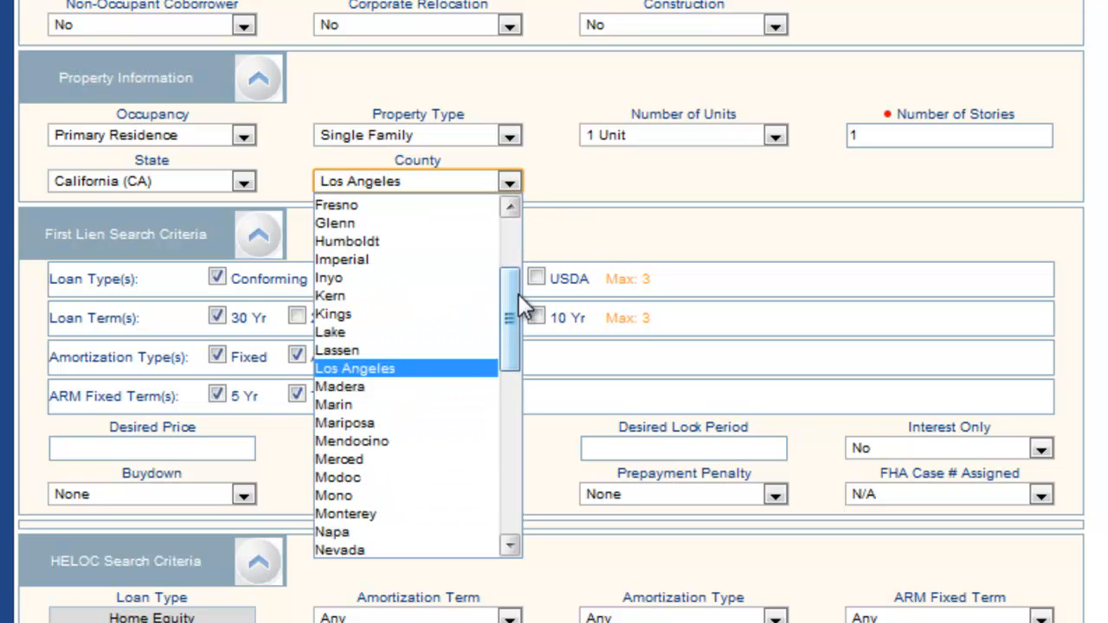
drag(514, 295, 515, 342)
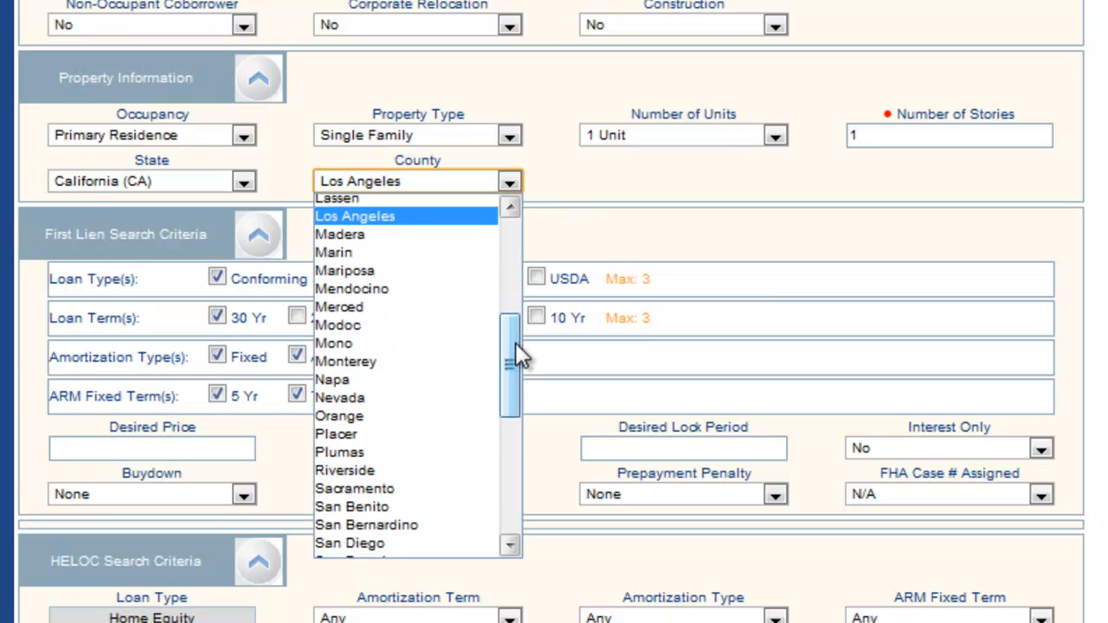
click(387, 414)
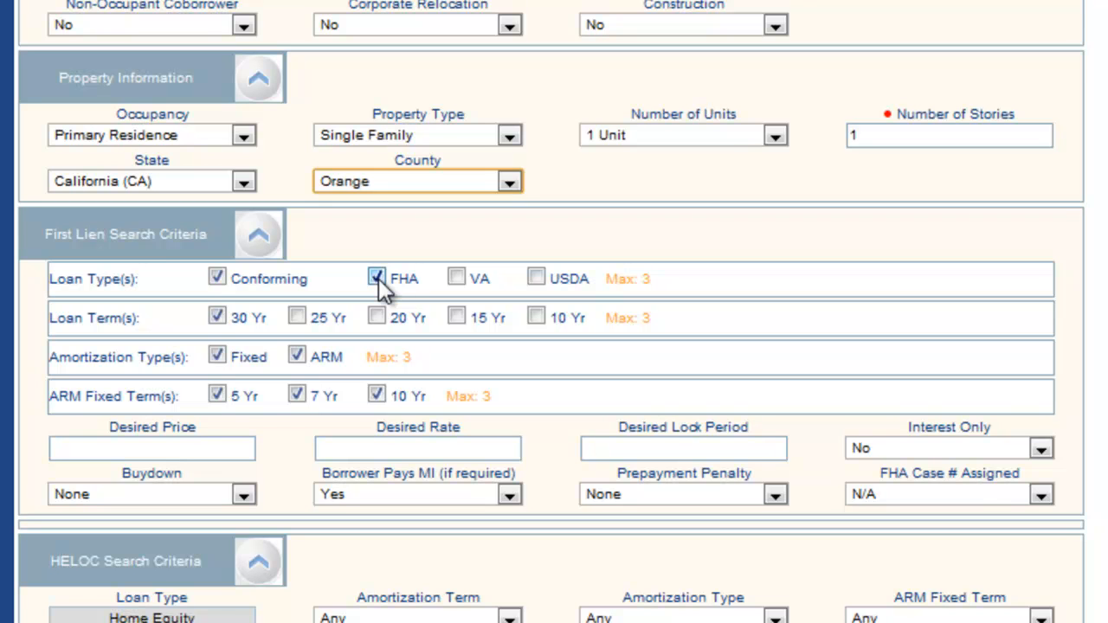
Step: Exclude Conforming from the first lien loan types and set FHA Case # Assigned to On or after 4/18/2011
click(218, 278)
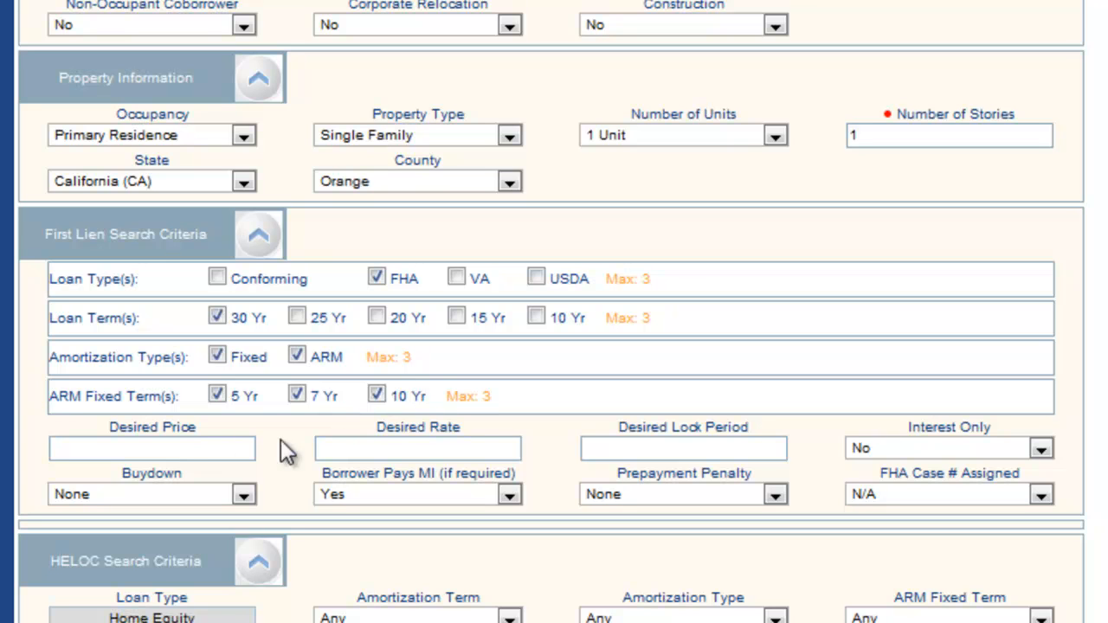
click(378, 451)
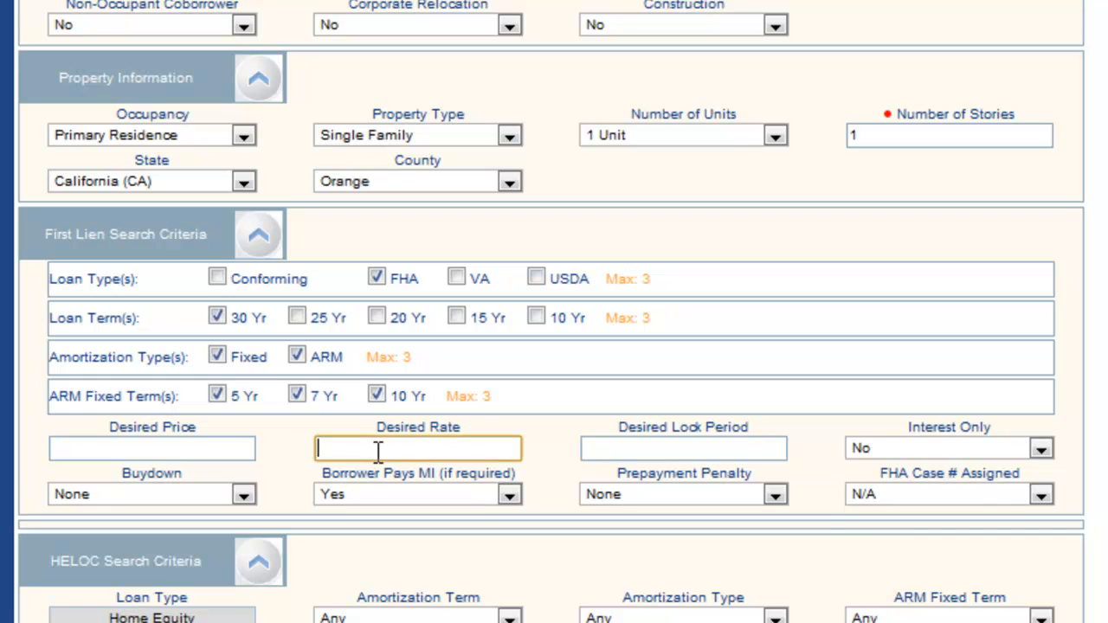
click(665, 448)
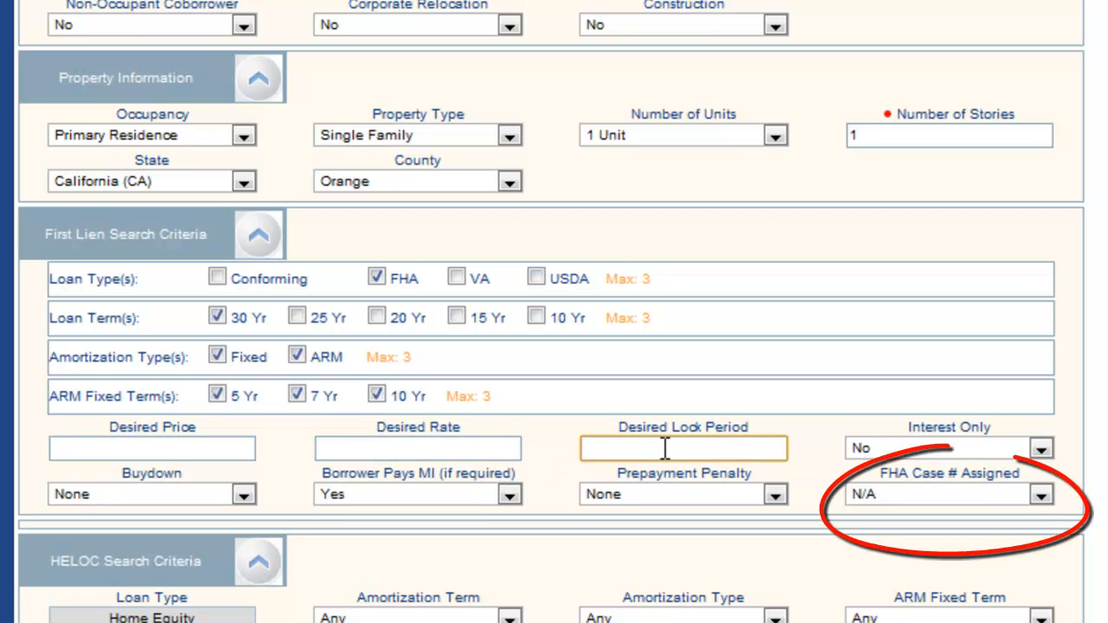
click(1043, 450)
click(952, 462)
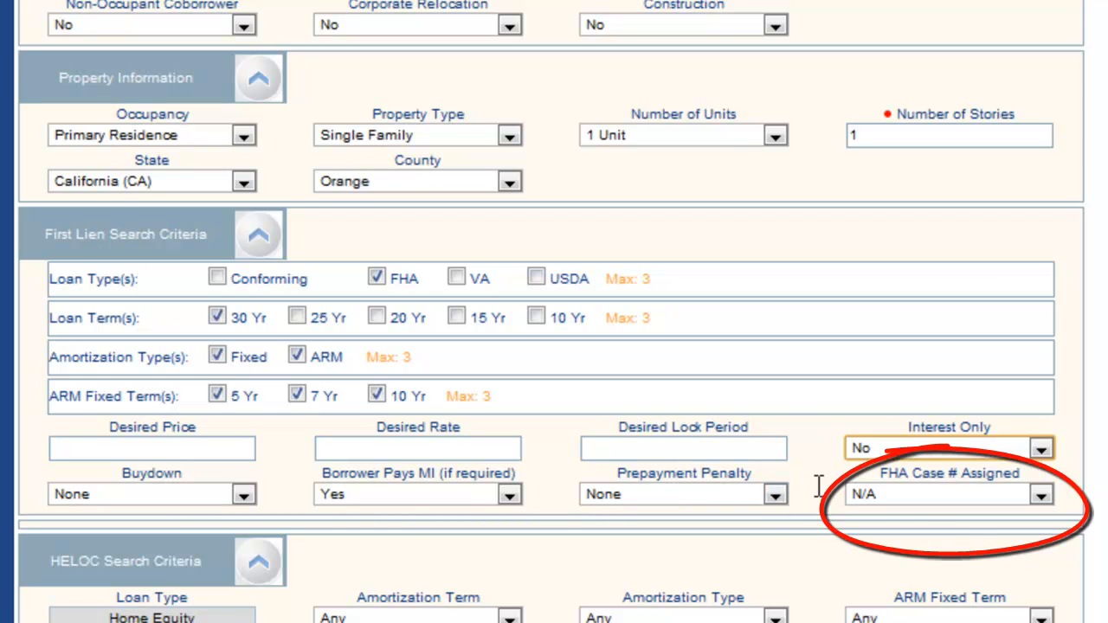
click(1041, 495)
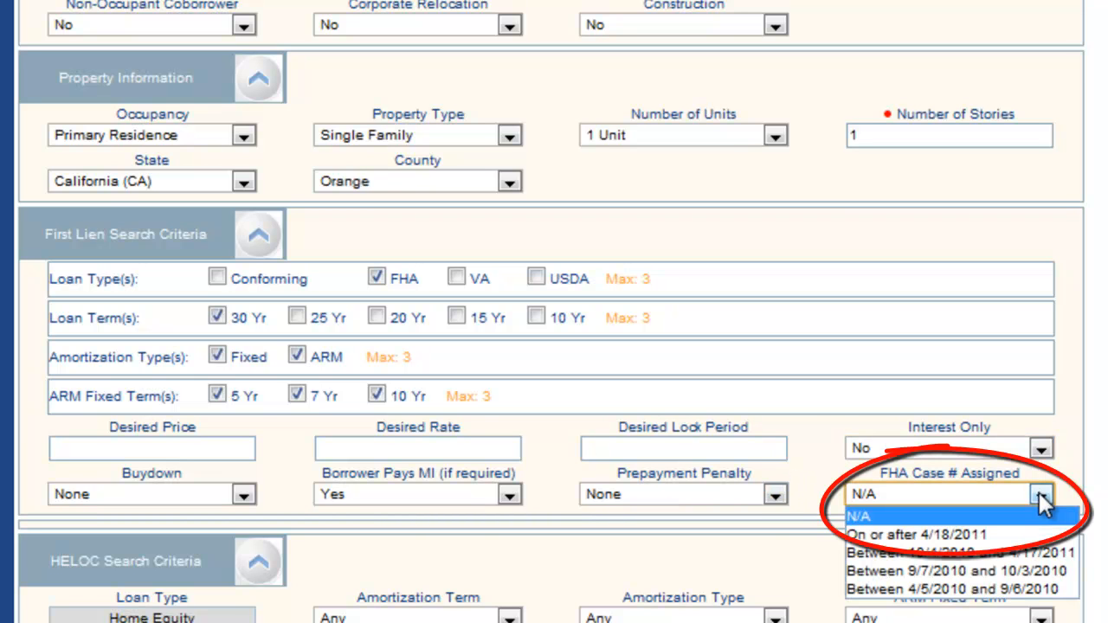
click(981, 534)
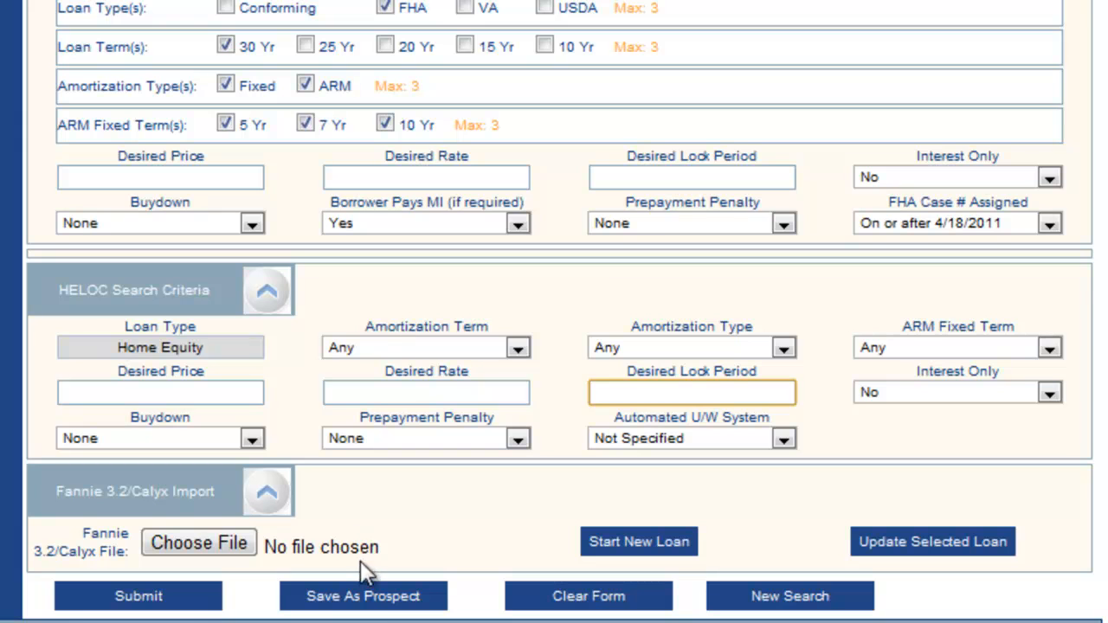
Step: Submit the completed product search and save it as a prospect
click(376, 609)
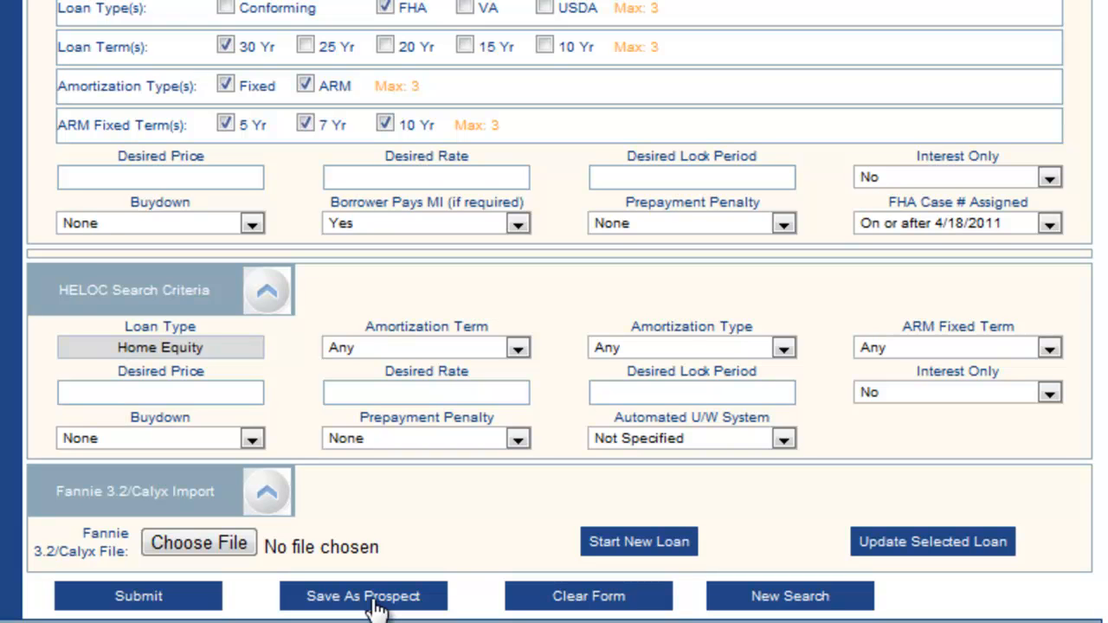
click(363, 596)
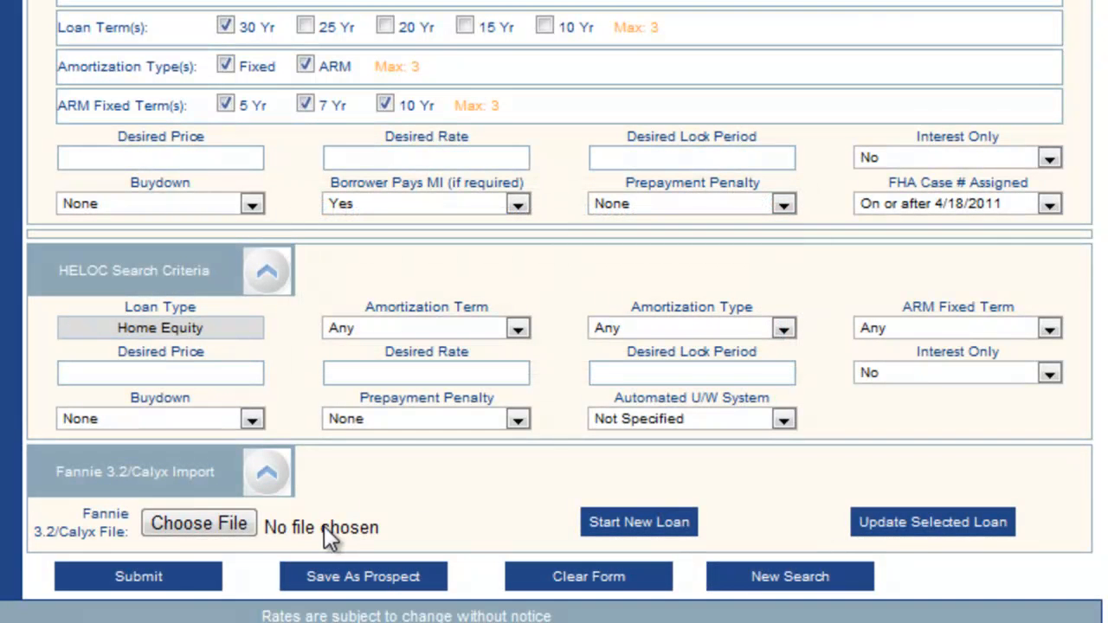
click(165, 584)
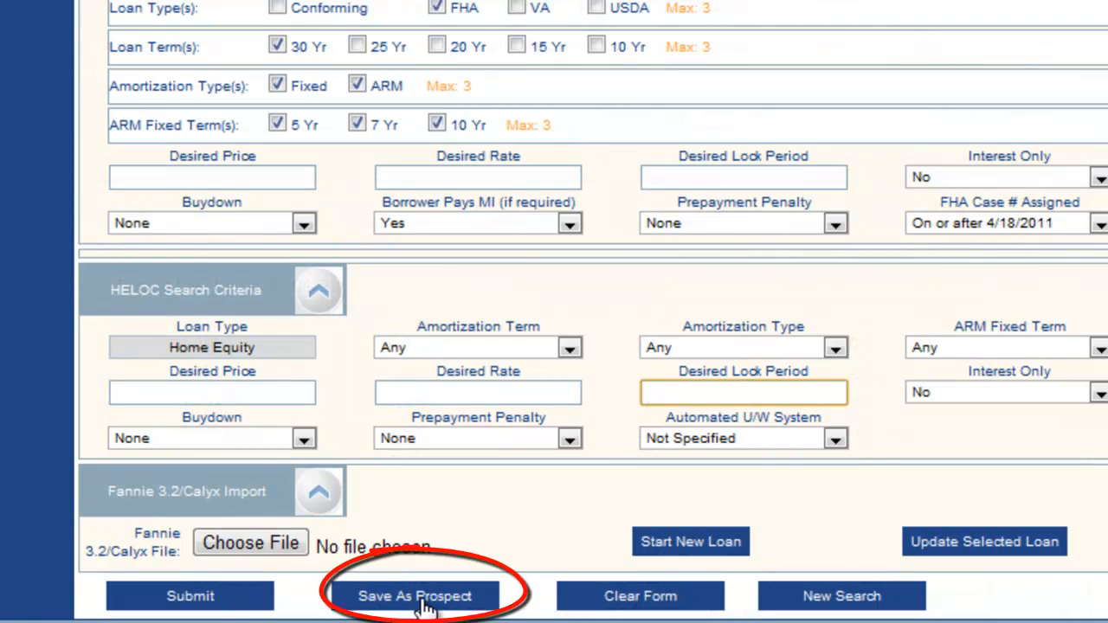
click(426, 606)
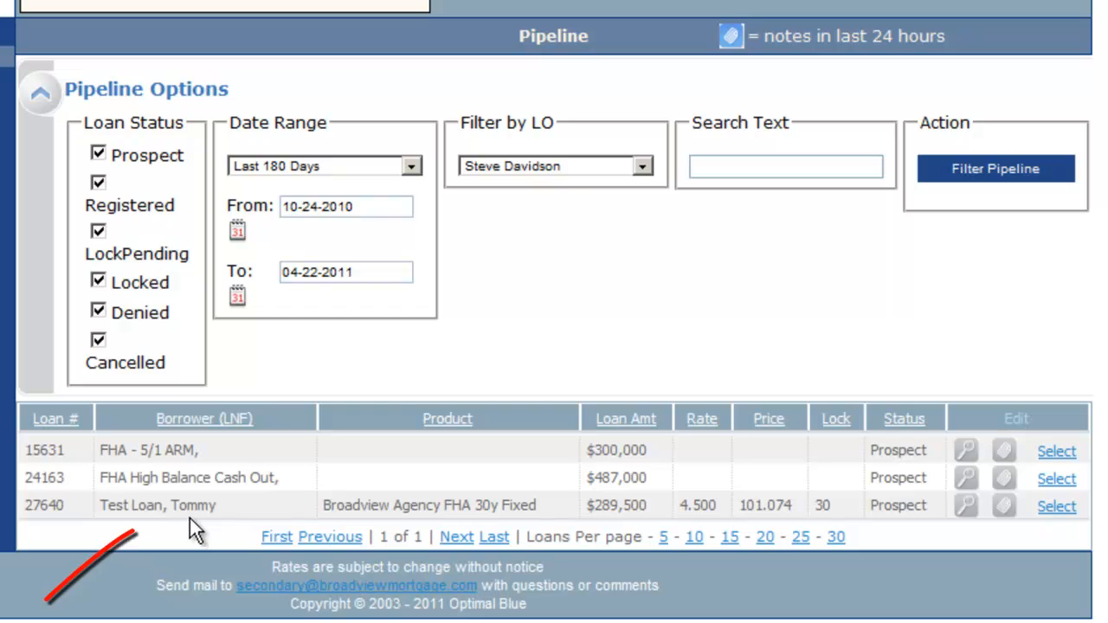
Step: Reopen the saved $289,500 FHA 30-year fixed prospect's product search from the pipeline and submit it again
click(965, 509)
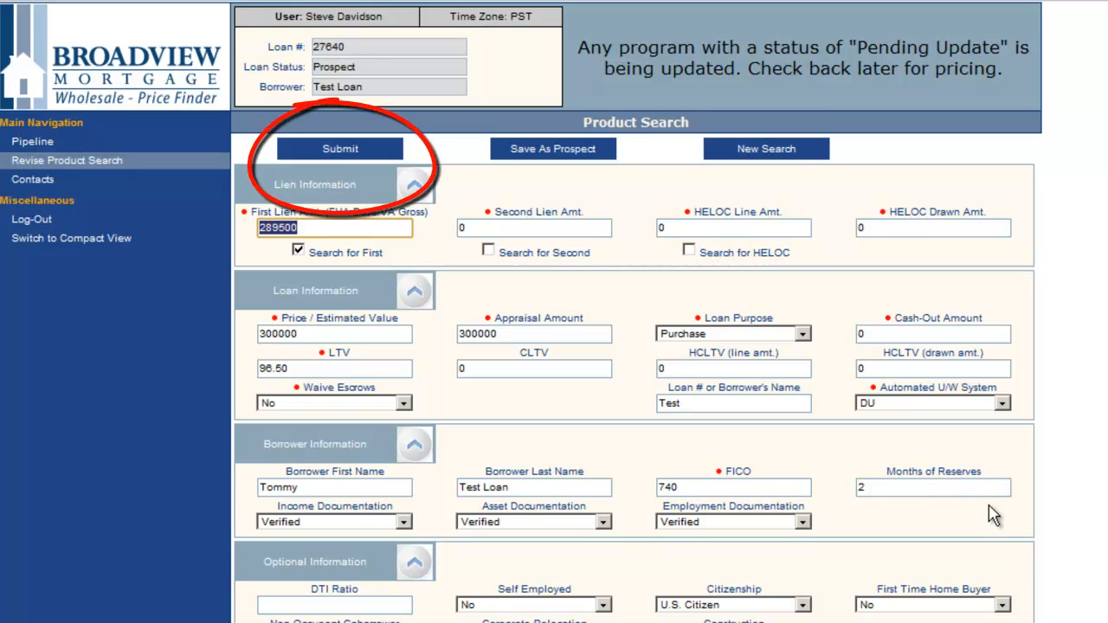
click(360, 153)
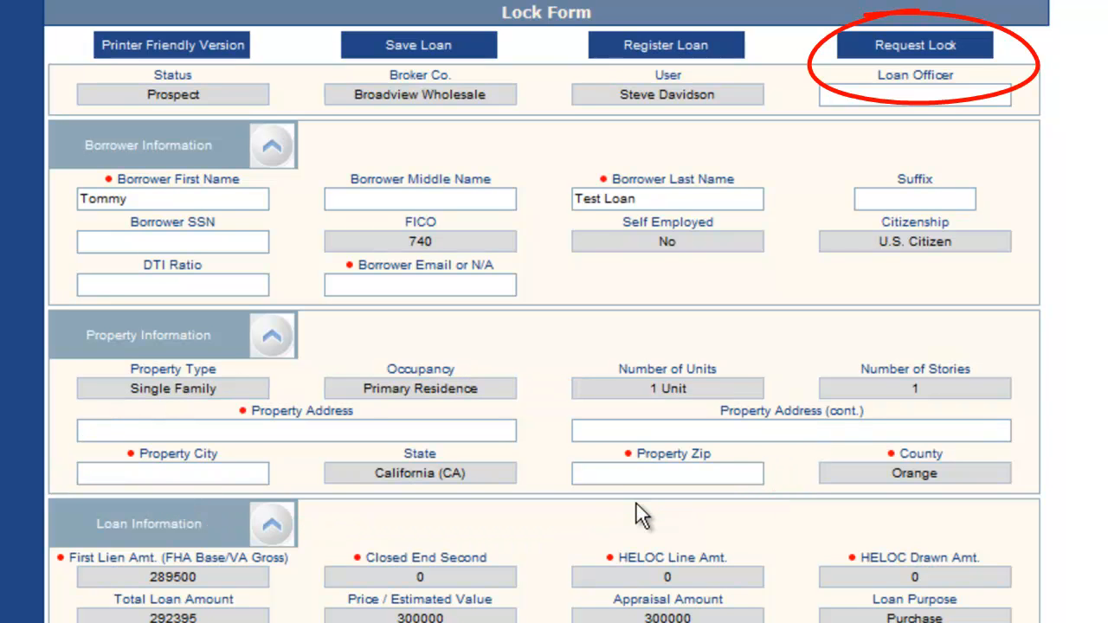
Step: Request a rate lock for the prospect loan from its Lock Form
click(931, 46)
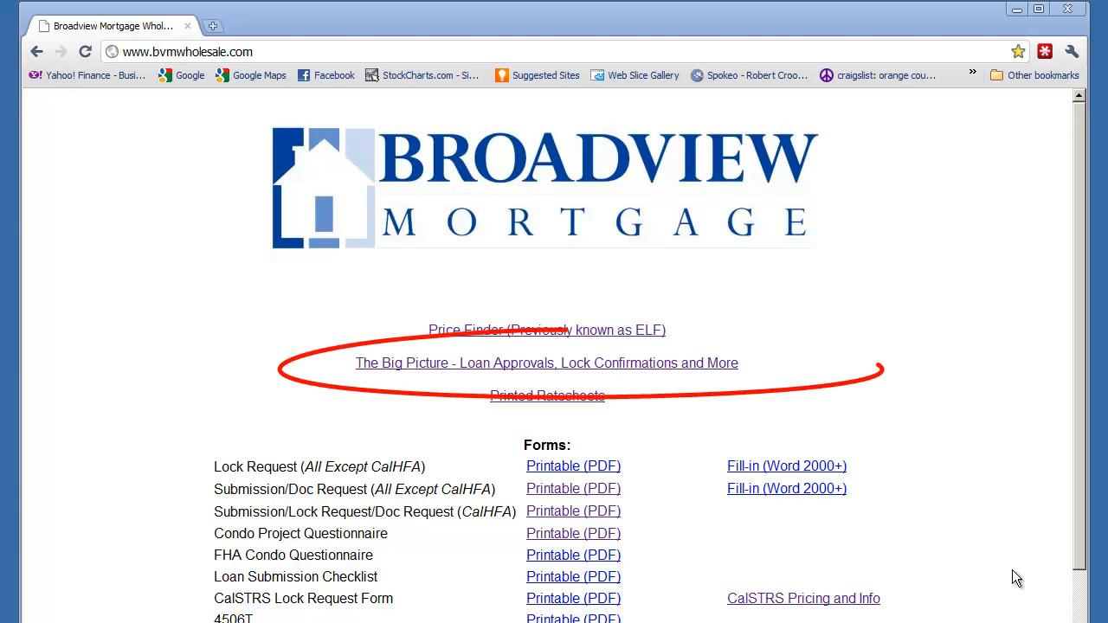
Step: Switch to The Big Picture from the Broadview wholesale site and open the Loan Pipeline report
click(683, 363)
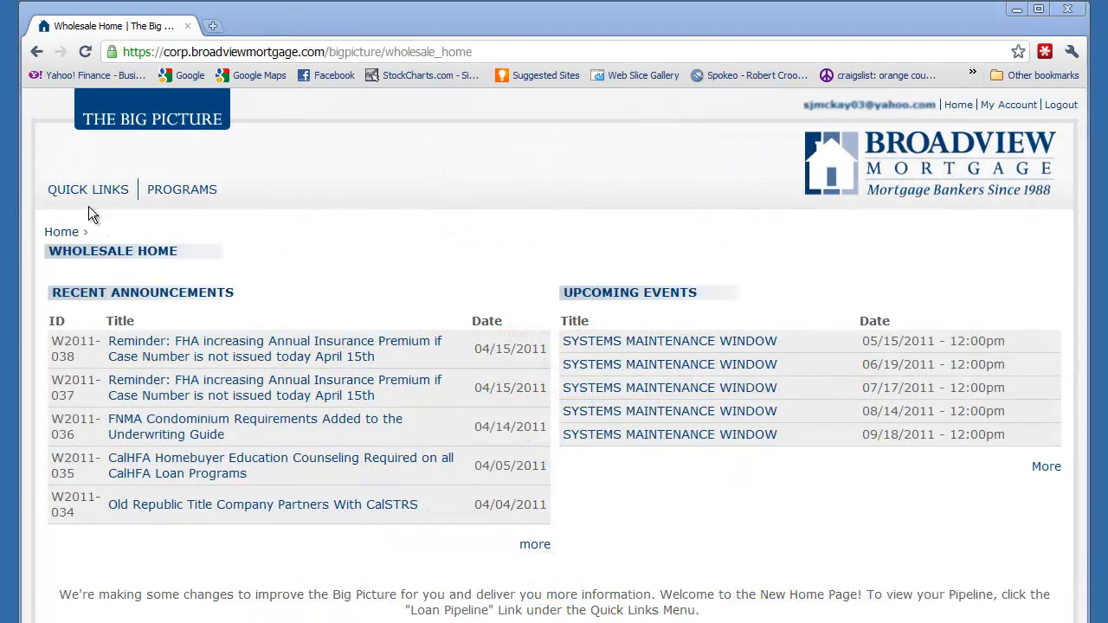
mouse_move(91, 199)
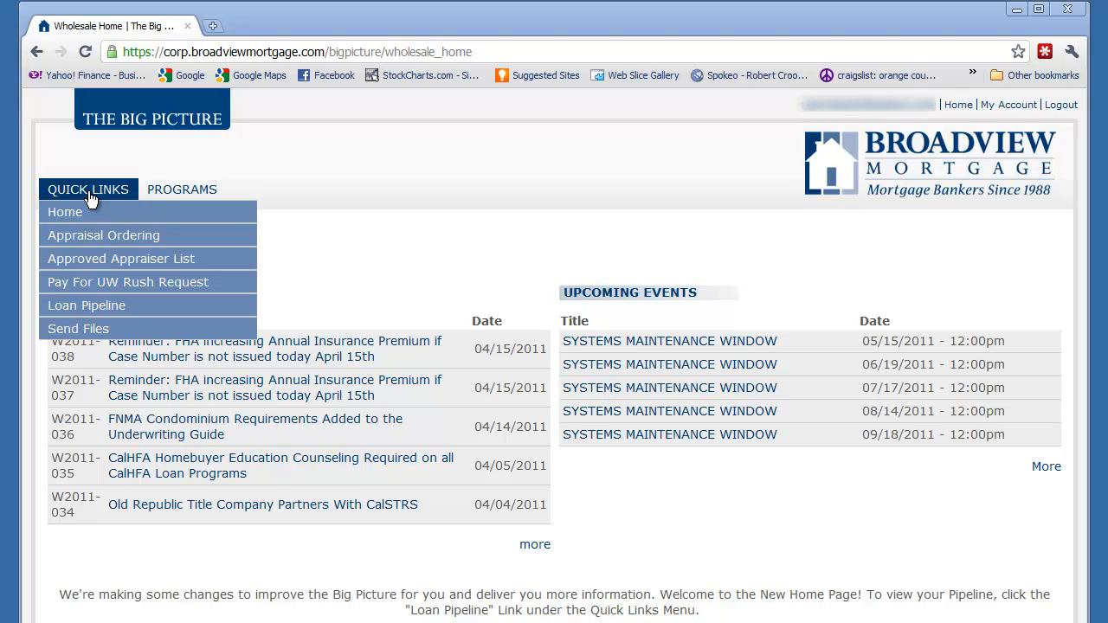
click(86, 305)
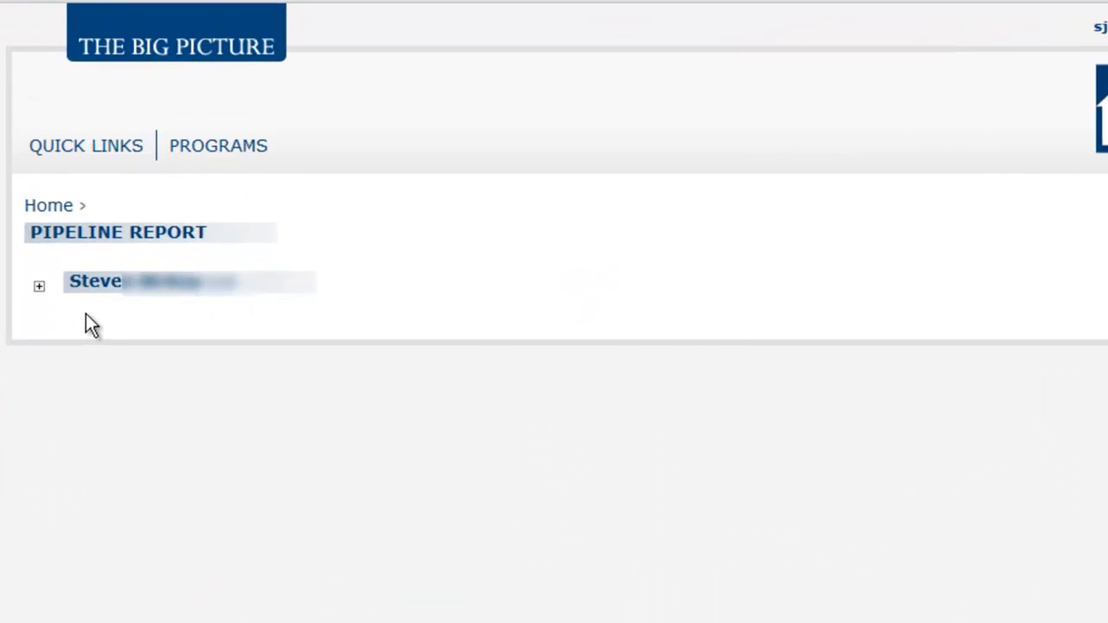
Step: Expand the loan officer's pipeline and the approved $215,000 loan, and view that loan's lock confirmation
click(38, 285)
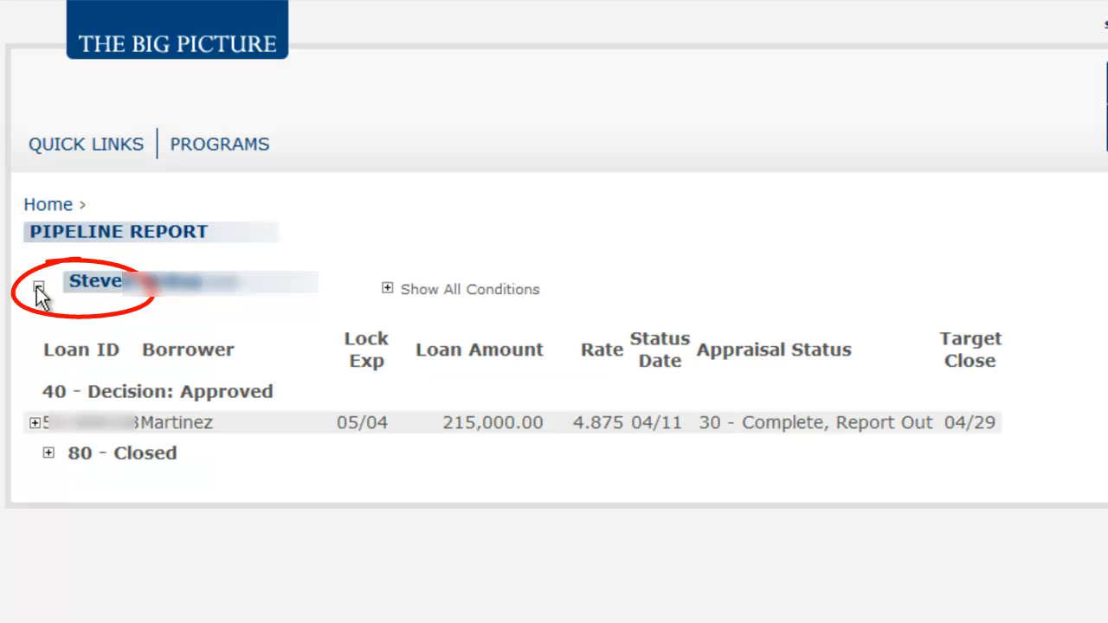
click(35, 423)
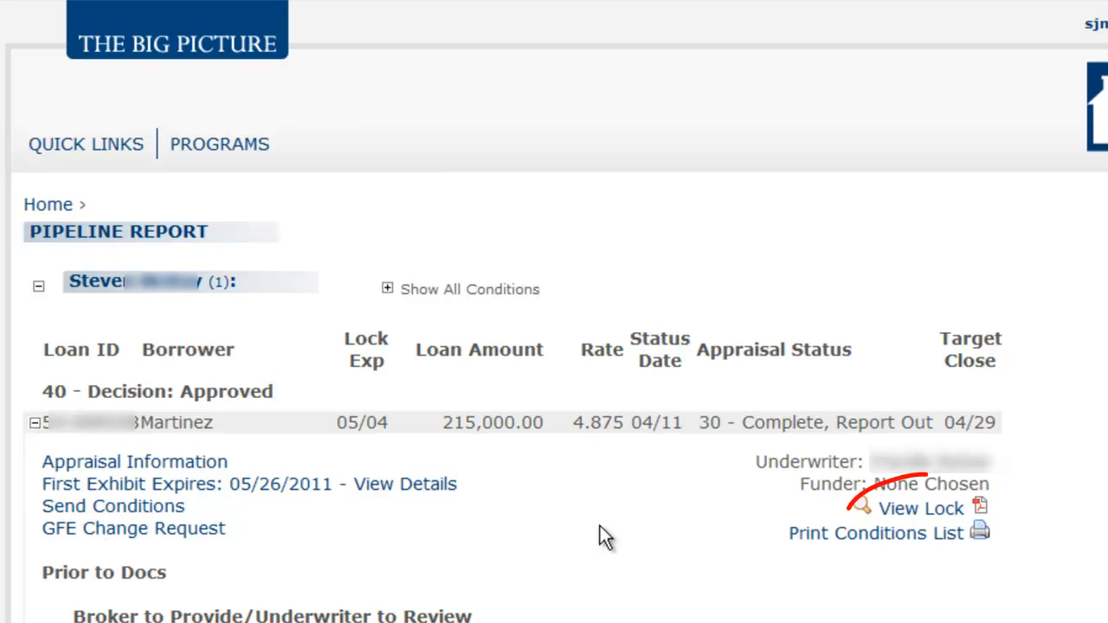
click(942, 517)
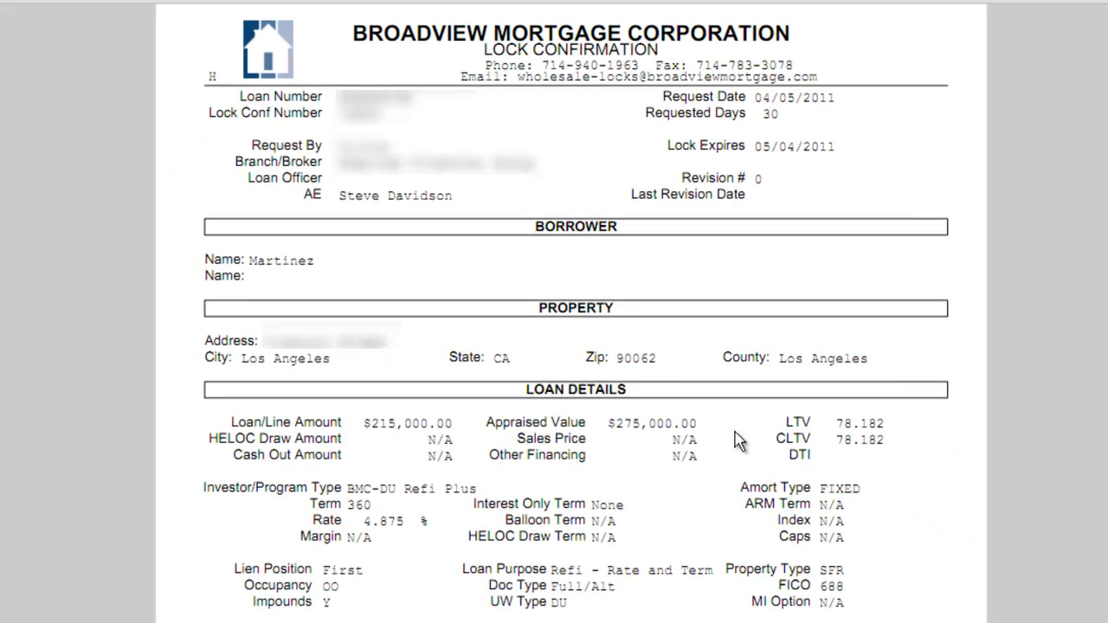